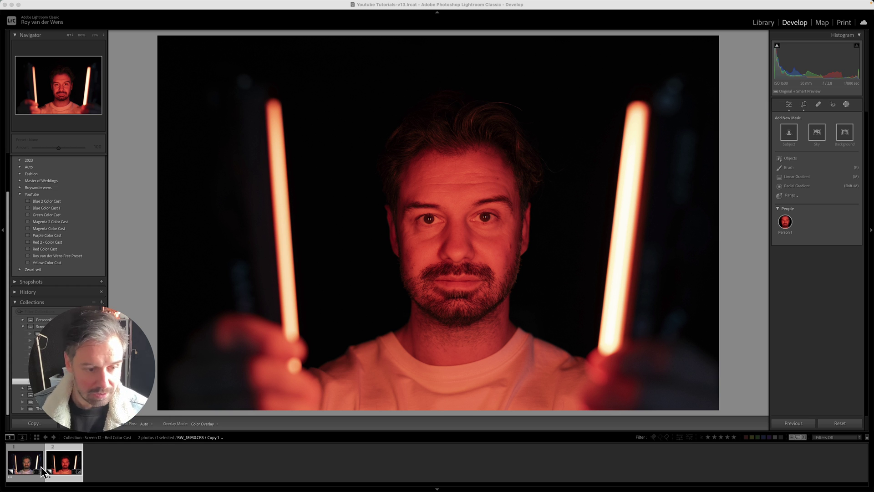
# Create a new virtual copy of the second photo, the red-cast portrait, to edit.
pyautogui.click(66, 468)
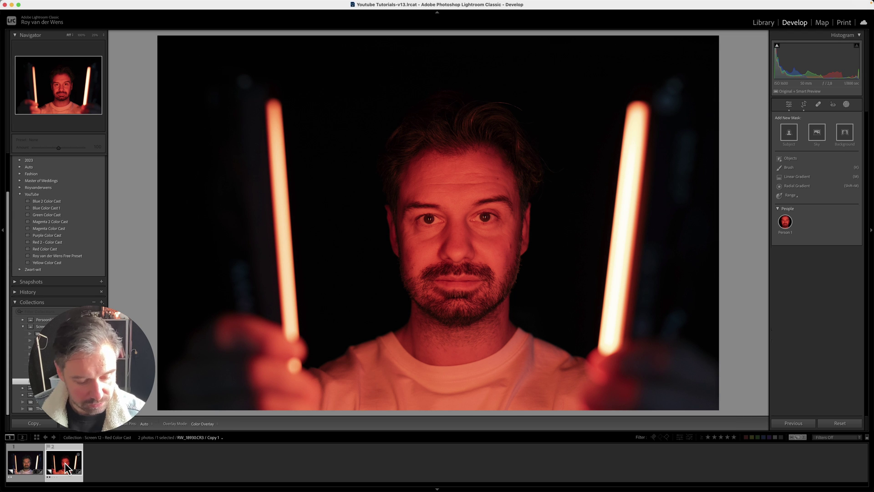
pyautogui.press('d')
pyautogui.hotkey('ctrl', 'e')
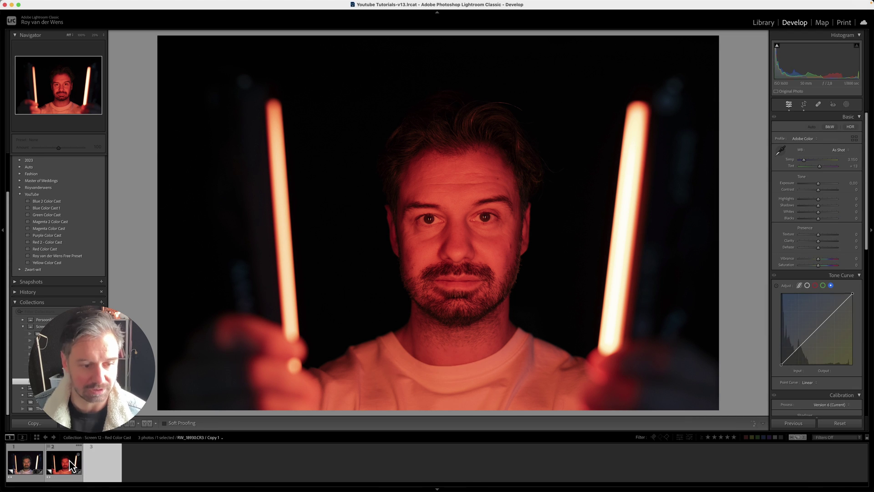
pyautogui.press('super+z')
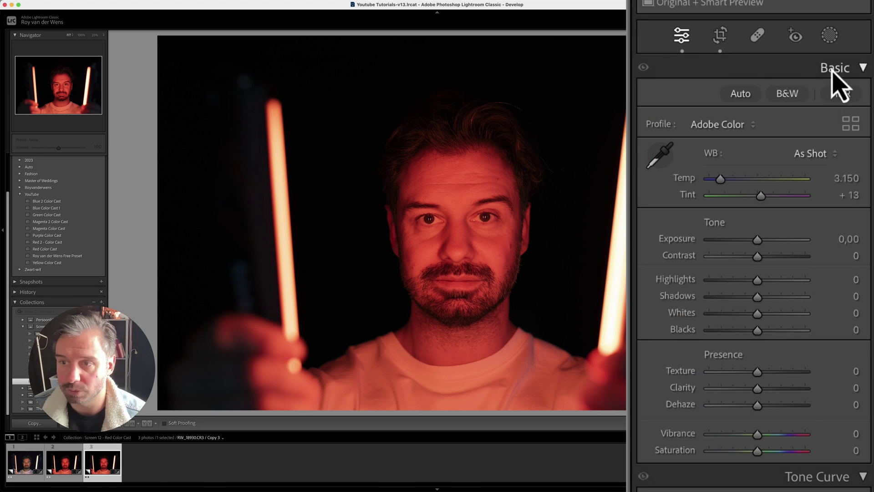
# Neutralise the white balance by sampling the white T-shirt, which gives Temp 2,000, and set Tint to -4.
pyautogui.press('w')
pyautogui.click(547, 369)
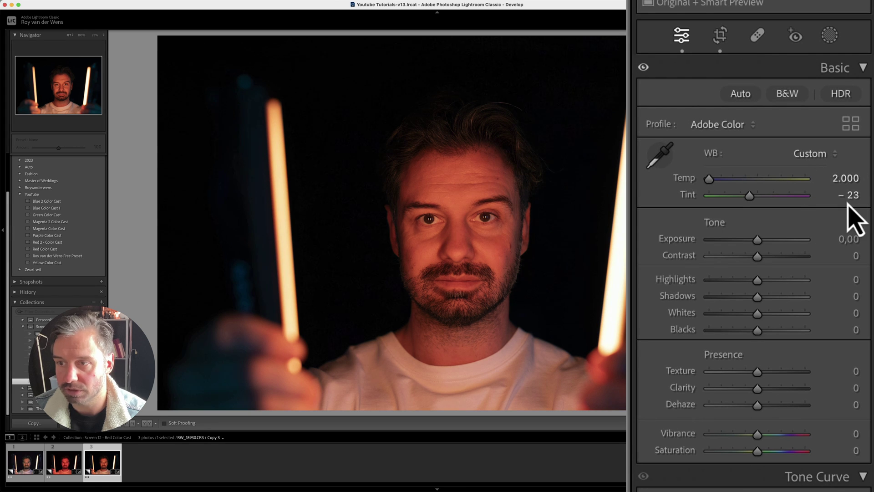
pyautogui.moveTo(850, 189); pyautogui.dragTo(863, 192)
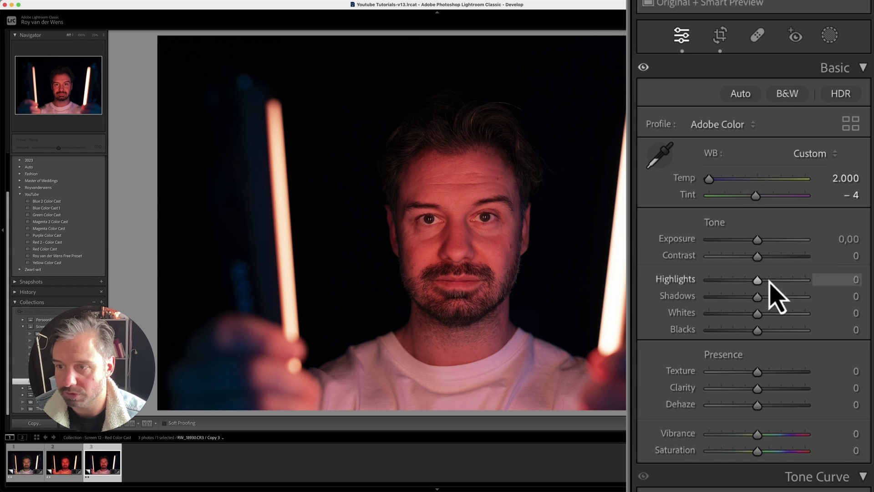
# Set Shadows to +46, Texture to +9 and Clarity to +14 in the basic adjustments.
pyautogui.moveTo(761, 299); pyautogui.dragTo(771, 301)
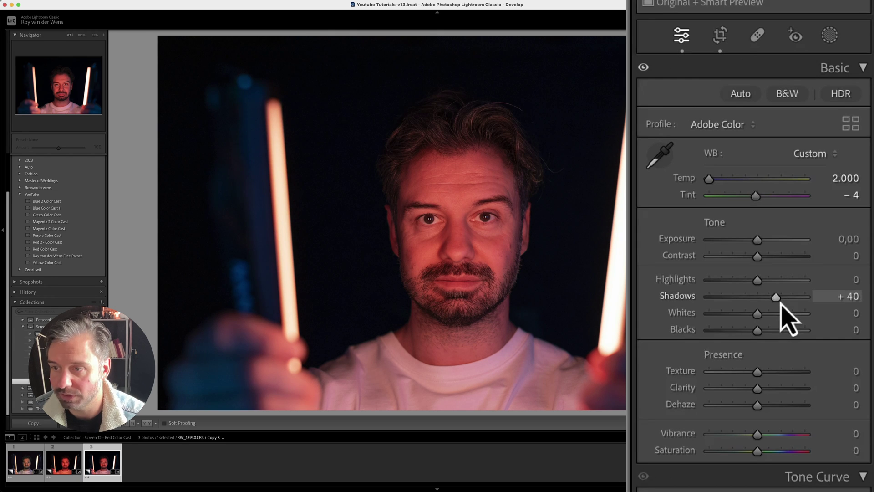
pyautogui.moveTo(789, 323); pyautogui.dragTo(790, 324)
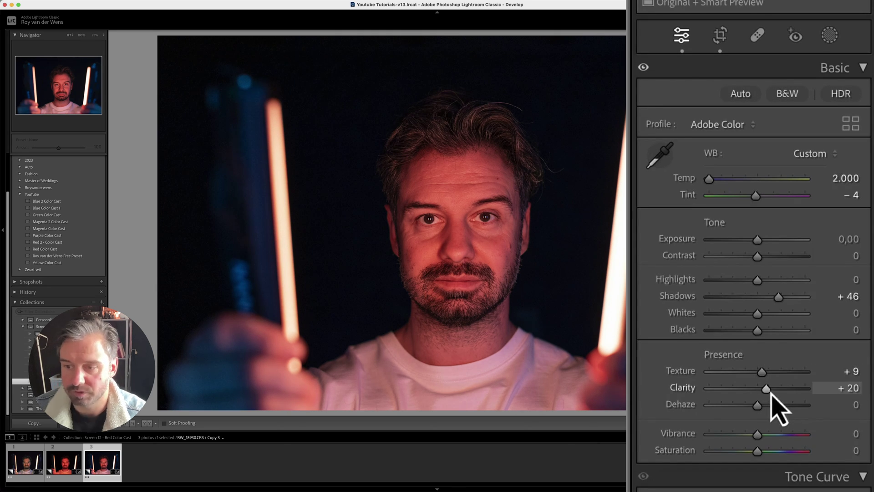
pyautogui.moveTo(769, 393); pyautogui.dragTo(767, 393)
# Lower the midpoint of the red channel's tone curve to input 134, output 105.
pyautogui.scroll(-5, 756, 460)
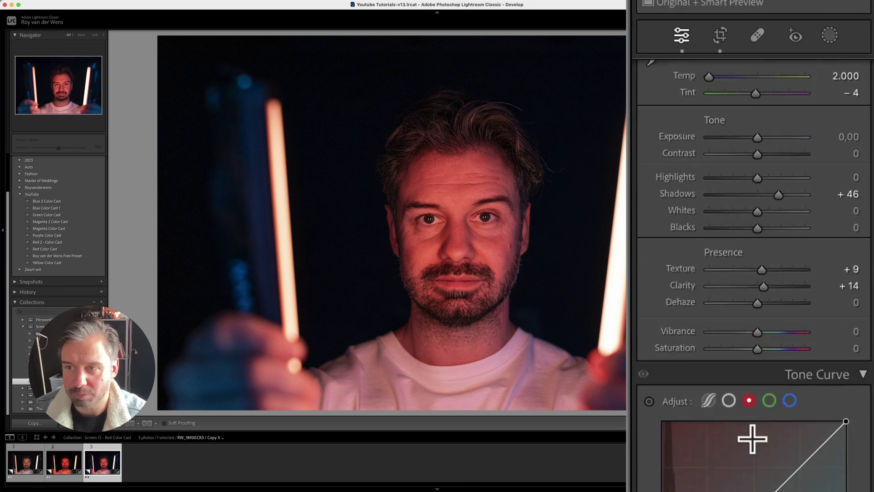
pyautogui.scroll(-3, 753, 443)
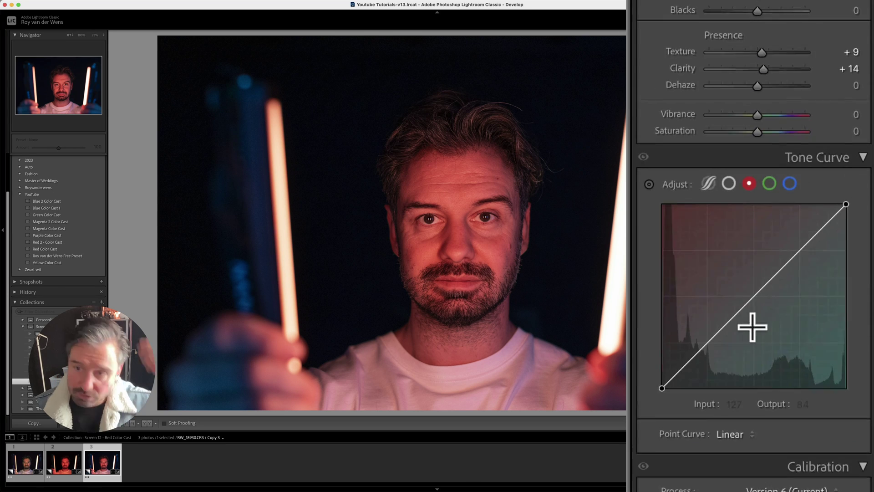
pyautogui.scroll(1, 752, 326)
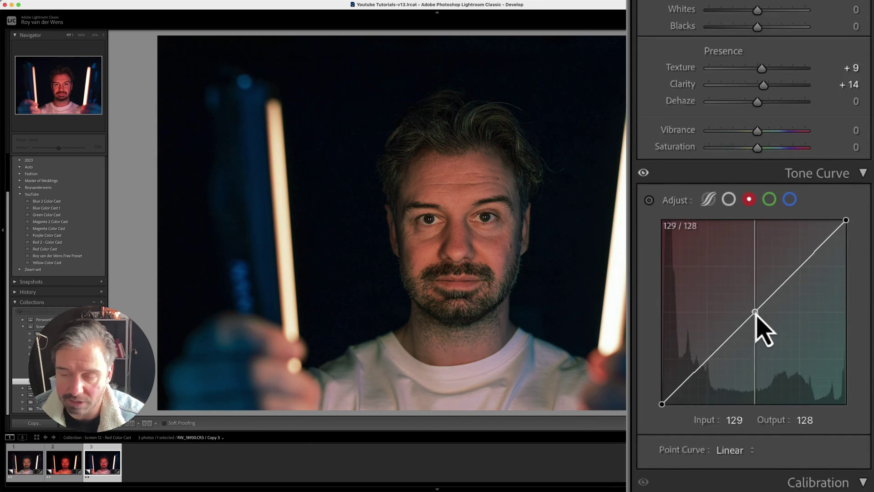
pyautogui.moveTo(753, 313); pyautogui.dragTo(768, 319)
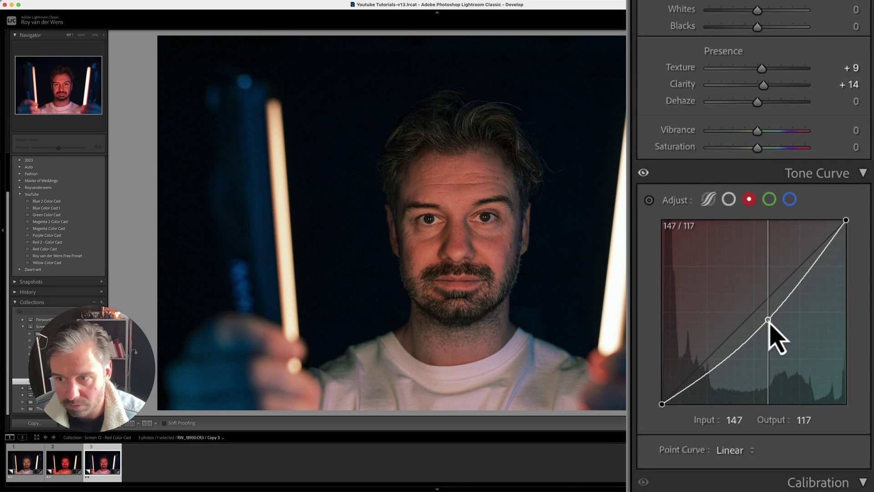
pyautogui.moveTo(768, 319)
pyautogui.mouseDown()
pyautogui.moveTo(780, 328)
pyautogui.moveTo(864, 333)
pyautogui.moveTo(797, 313)
pyautogui.moveTo(757, 328)
pyautogui.mouseUp()
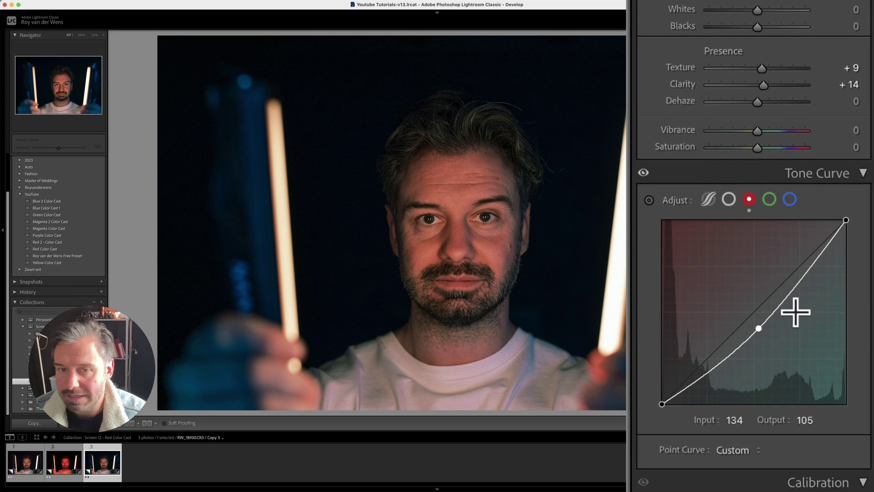
# Set the Blue Primary calibration to Hue +34 and Saturation +41.
pyautogui.scroll(-10, 795, 317)
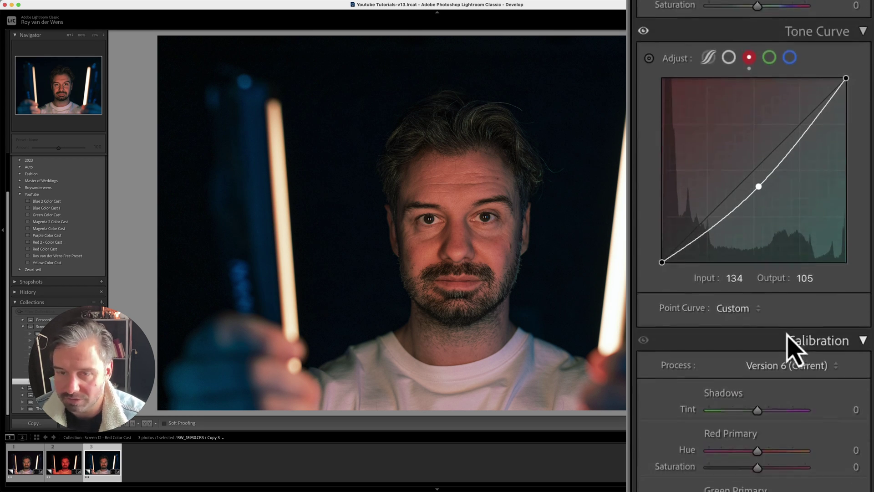
pyautogui.scroll(-3, 792, 348)
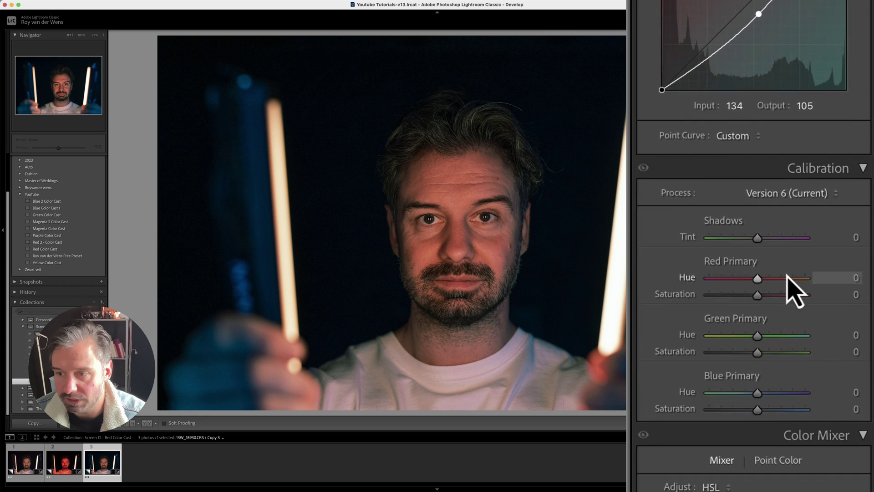
pyautogui.scroll(-10, 766, 353)
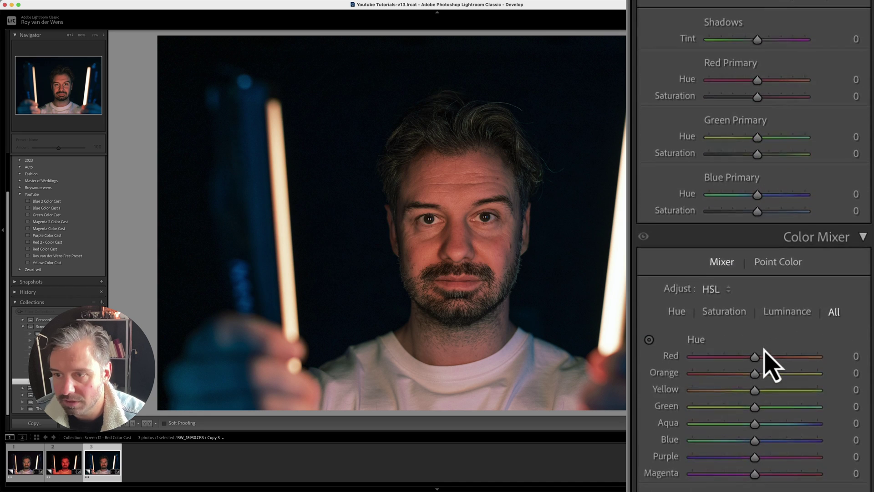
pyautogui.scroll(10, 770, 364)
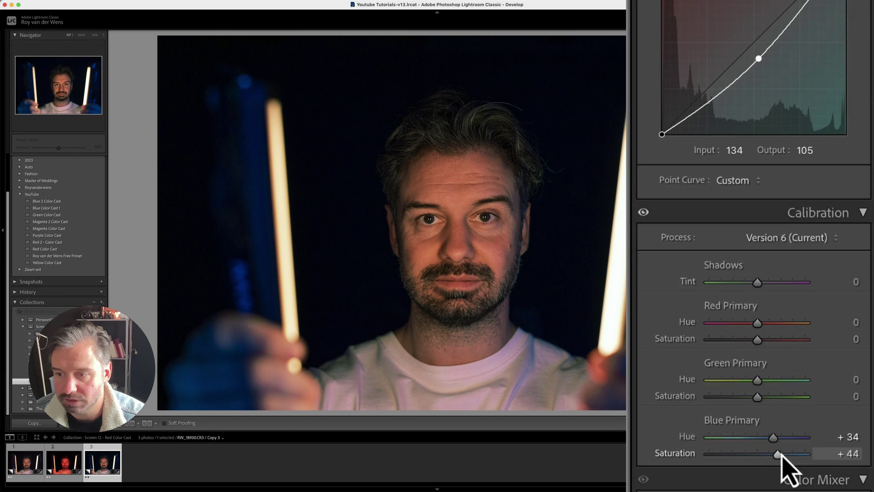
pyautogui.scroll(-4, 790, 244)
pyautogui.scroll(6, 794, 239)
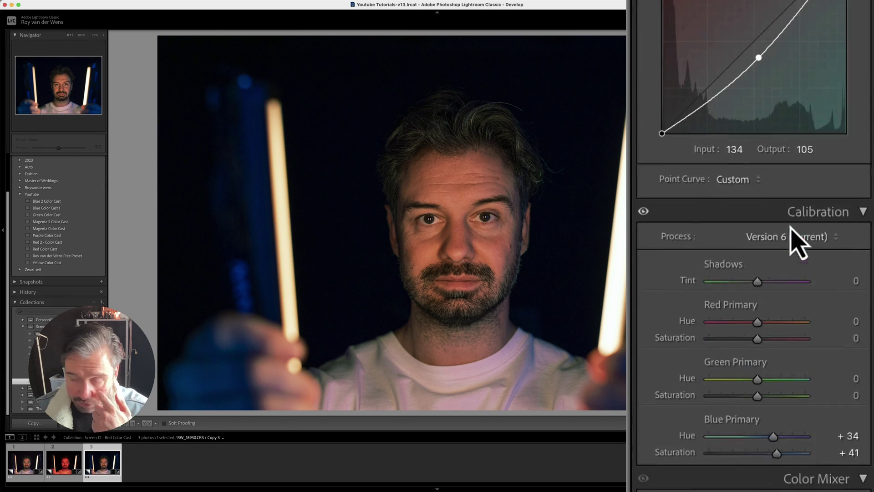
# Collapse the Color Mixer, expand Color Grading and set the midtones to hue 168, saturation 4.
pyautogui.scroll(-7, 823, 329)
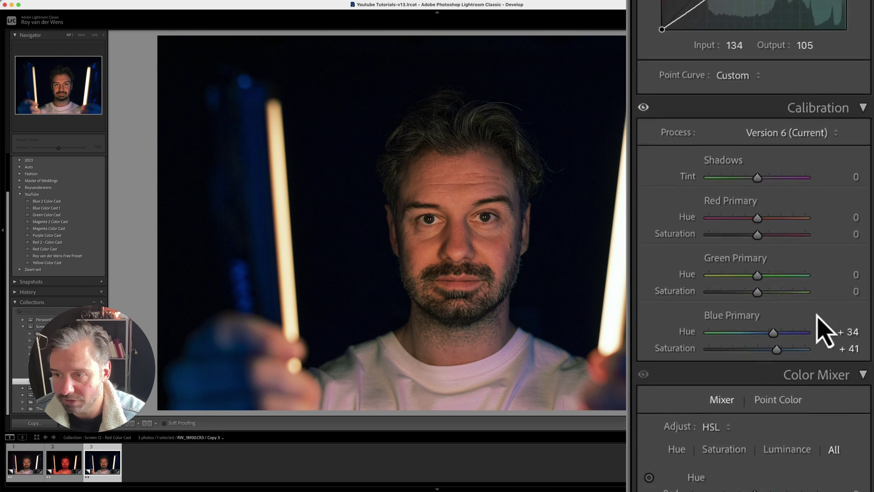
pyautogui.scroll(-2, 821, 331)
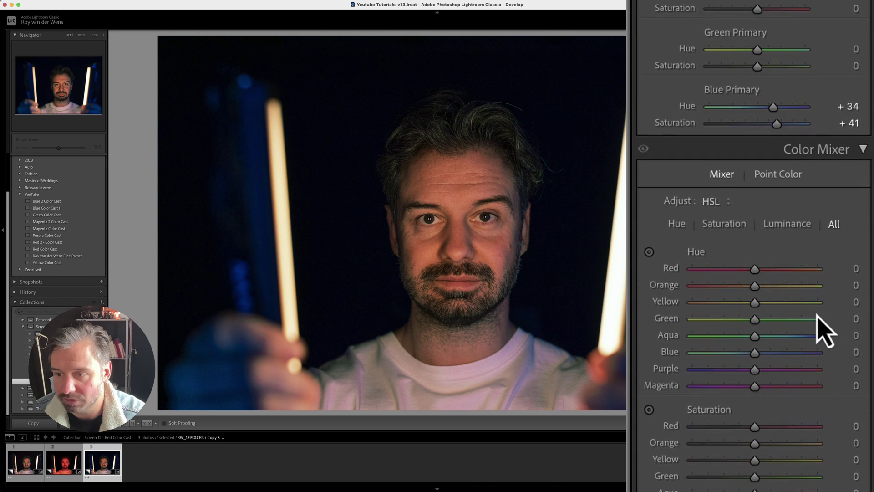
pyautogui.click(863, 152)
pyautogui.click(862, 413)
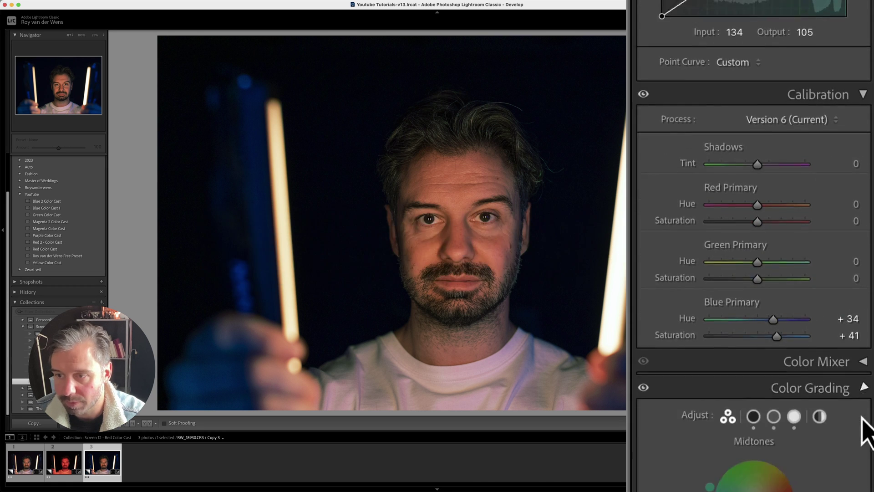
pyautogui.scroll(-8, 800, 407)
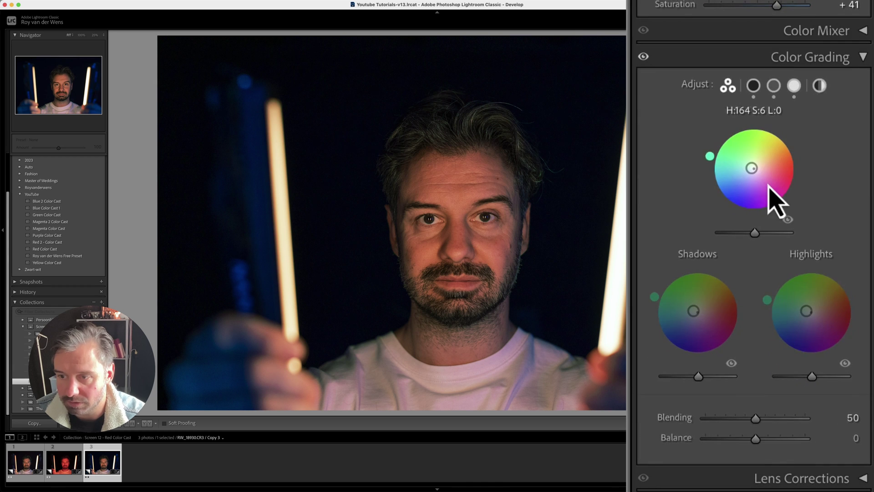
pyautogui.moveTo(752, 168); pyautogui.dragTo(751, 168)
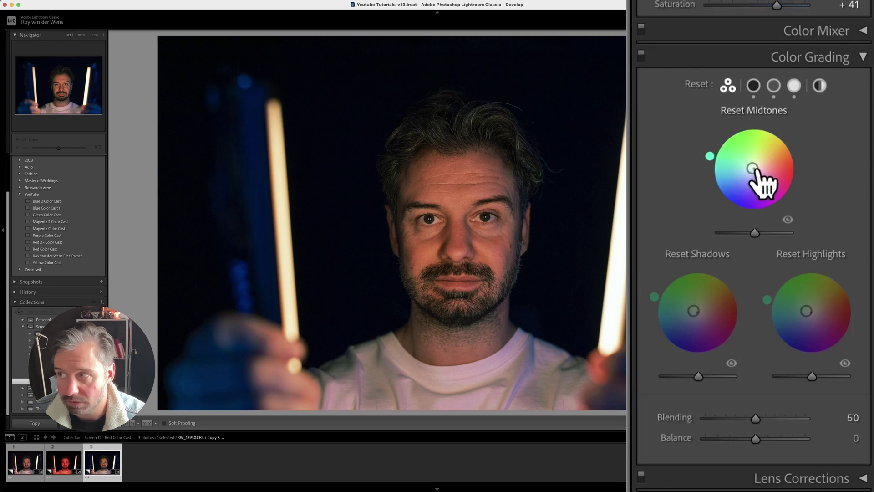
pyautogui.moveTo(708, 158)
pyautogui.mouseDown()
pyautogui.moveTo(716, 143)
pyautogui.moveTo(701, 162)
pyautogui.mouseUp()
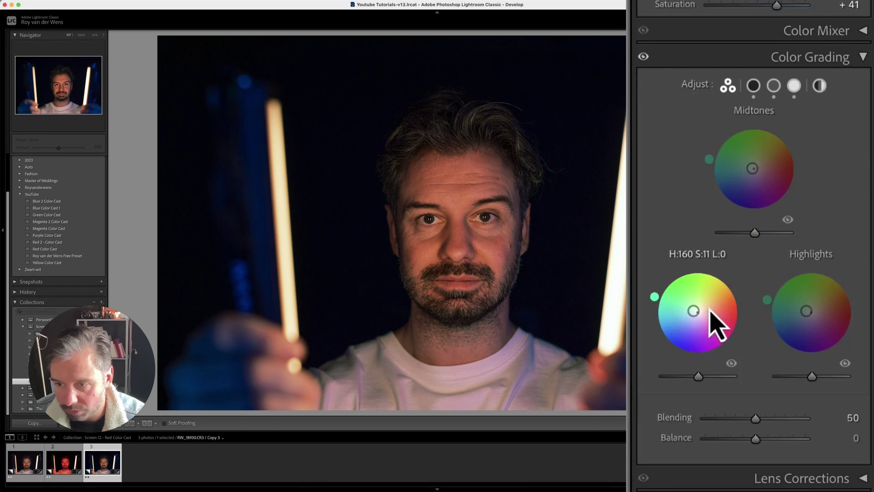
# Color grade the shadows to a green hue at saturation 5 and the highlights to hue 155, saturation 17.
pyautogui.moveTo(698, 314); pyautogui.dragTo(695, 311)
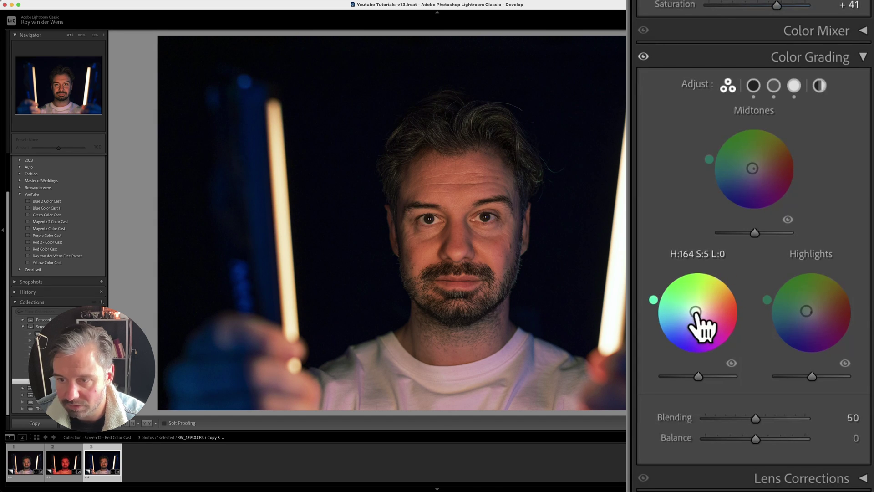
pyautogui.press('alt')
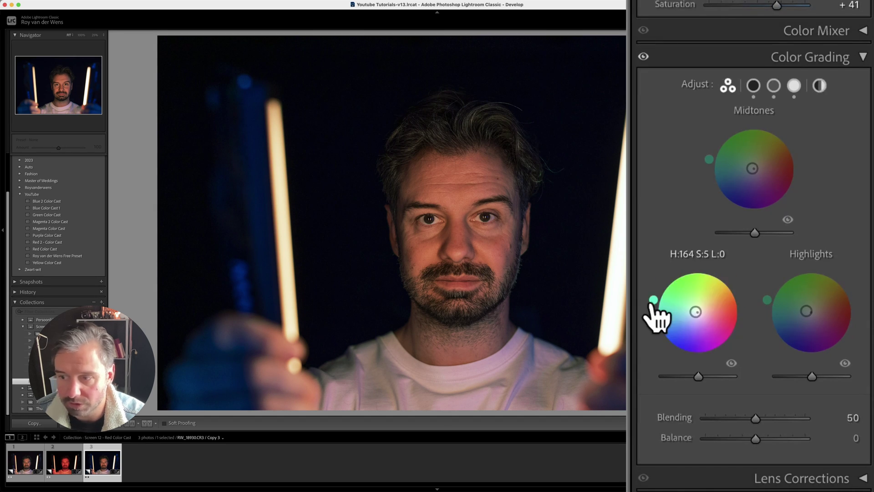
pyautogui.moveTo(654, 299); pyautogui.dragTo(664, 283)
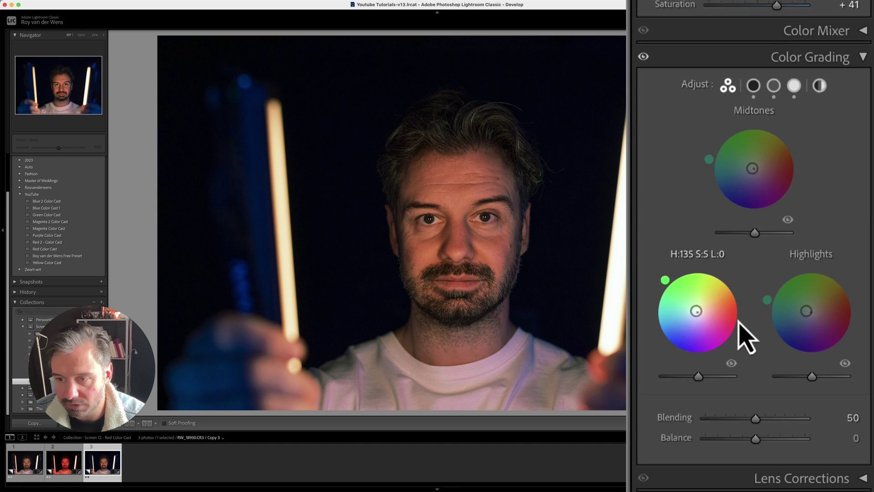
pyautogui.moveTo(665, 280)
pyautogui.mouseDown()
pyautogui.moveTo(656, 304)
pyautogui.moveTo(663, 287)
pyautogui.mouseUp()
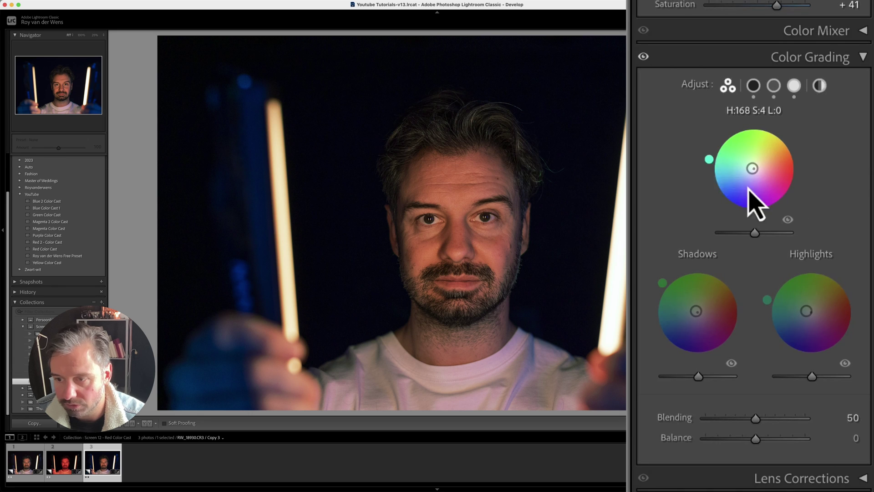
pyautogui.moveTo(807, 313); pyautogui.dragTo(759, 303)
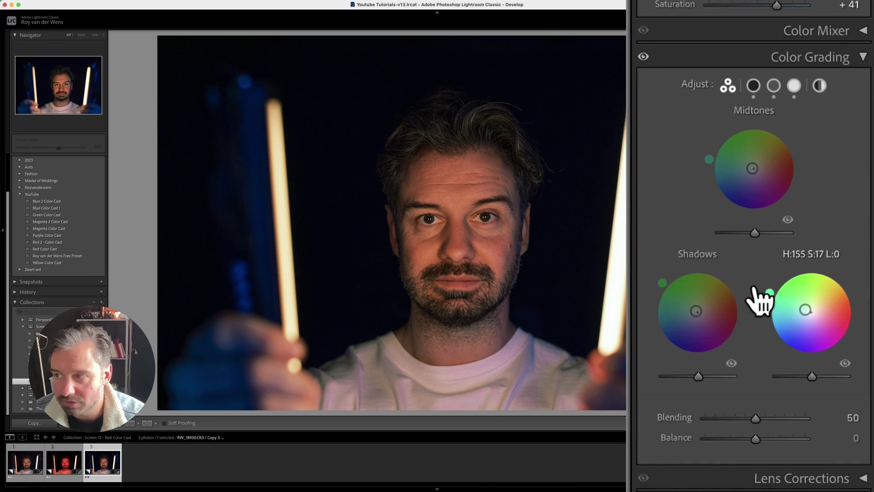
# Add a Select Subject mask and invert it to cover the background.
pyautogui.scroll(5, 777, 306)
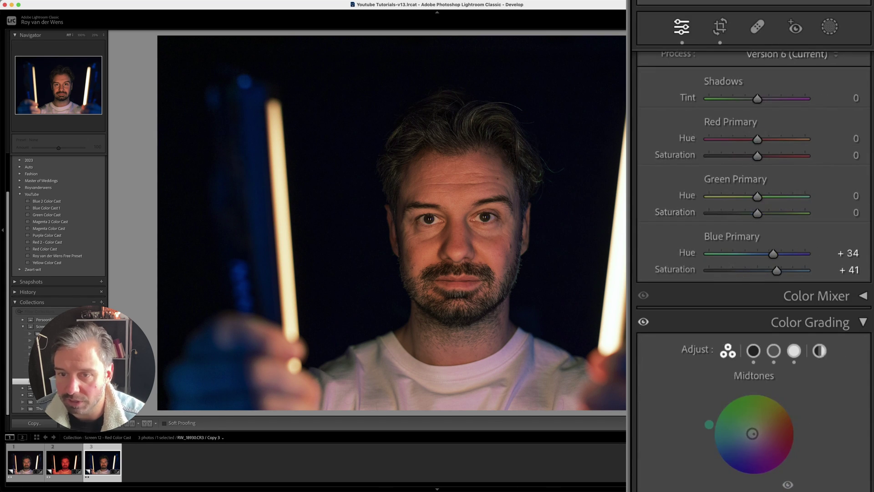
pyautogui.click(830, 27)
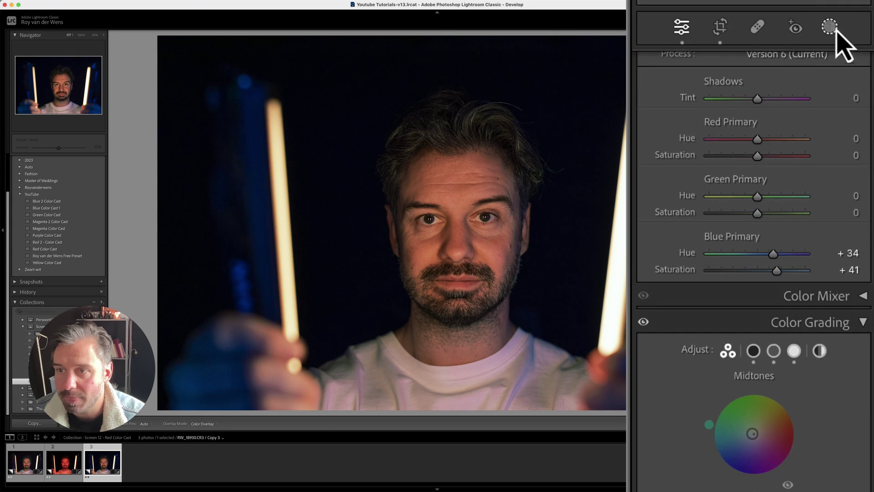
pyautogui.click(679, 116)
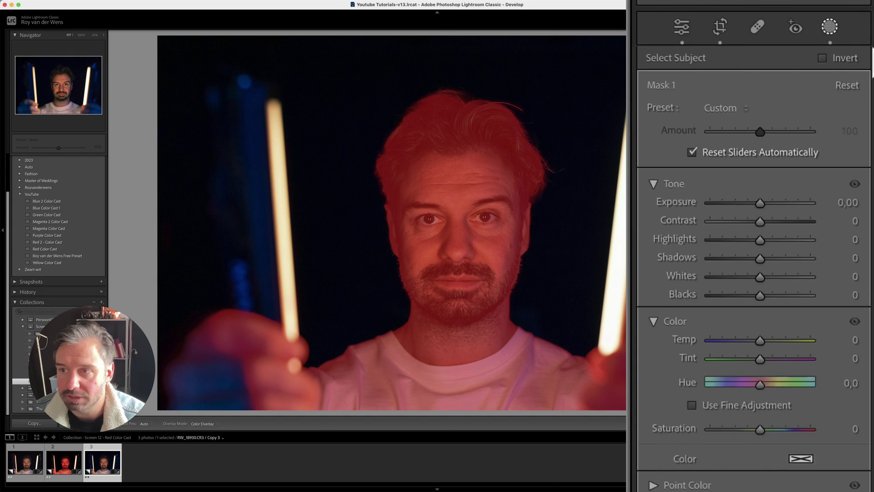
pyautogui.click(837, 61)
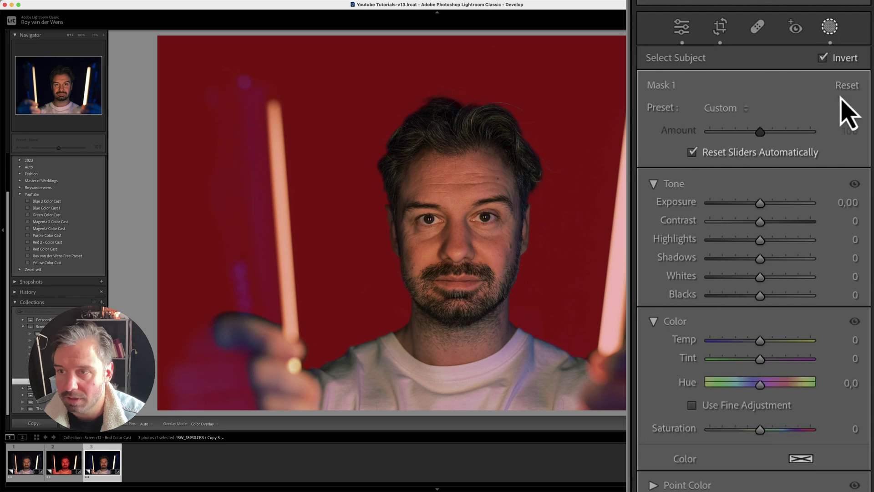
# Raise the middle of the red channel curve in the inverted subject mask to bring red back into the background lights.
pyautogui.scroll(-10, 848, 113)
pyautogui.click(728, 246)
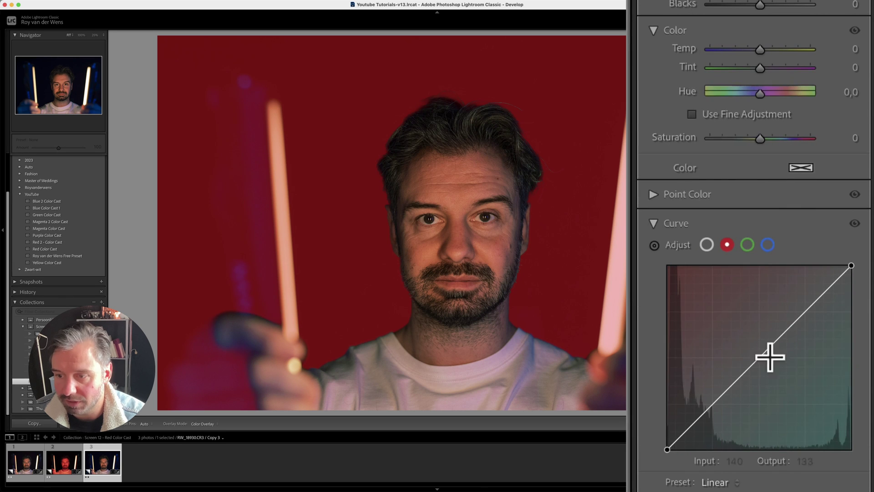
pyautogui.moveTo(763, 360); pyautogui.dragTo(773, 304)
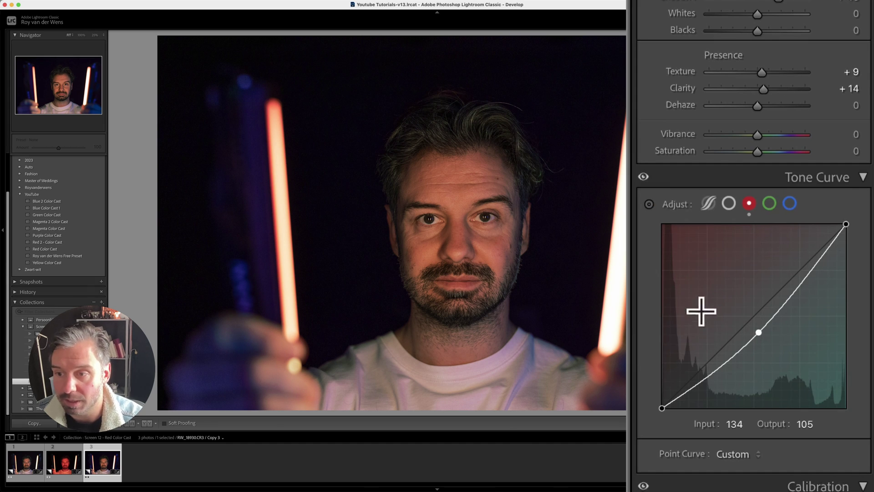
pyautogui.scroll(-5, 727, 234)
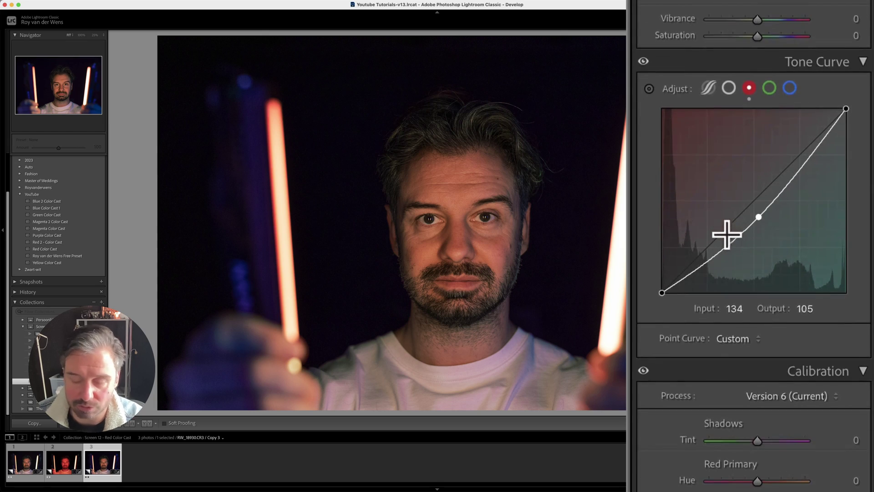